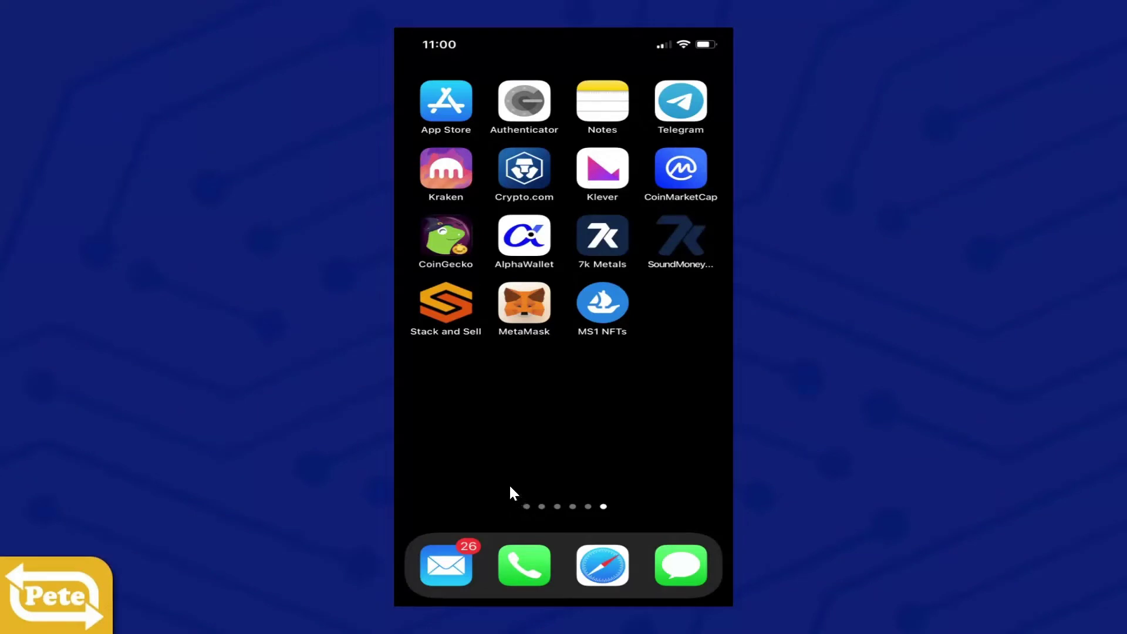
- Copy the wallet's public address from the MetaMask account pill
left_click(527, 304)
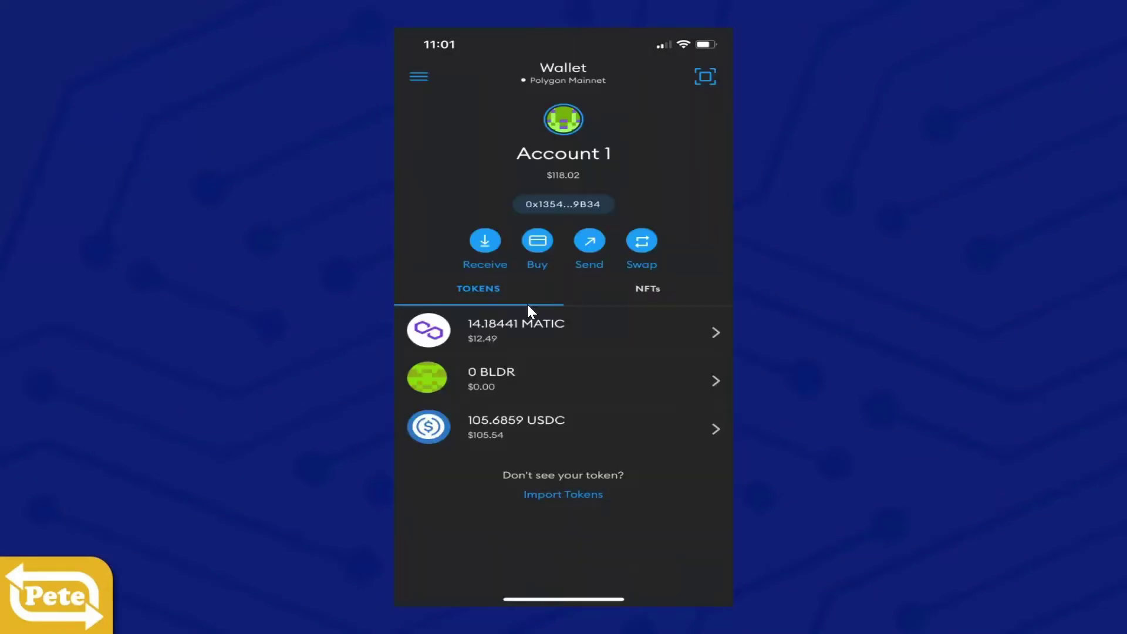
left_click(585, 204)
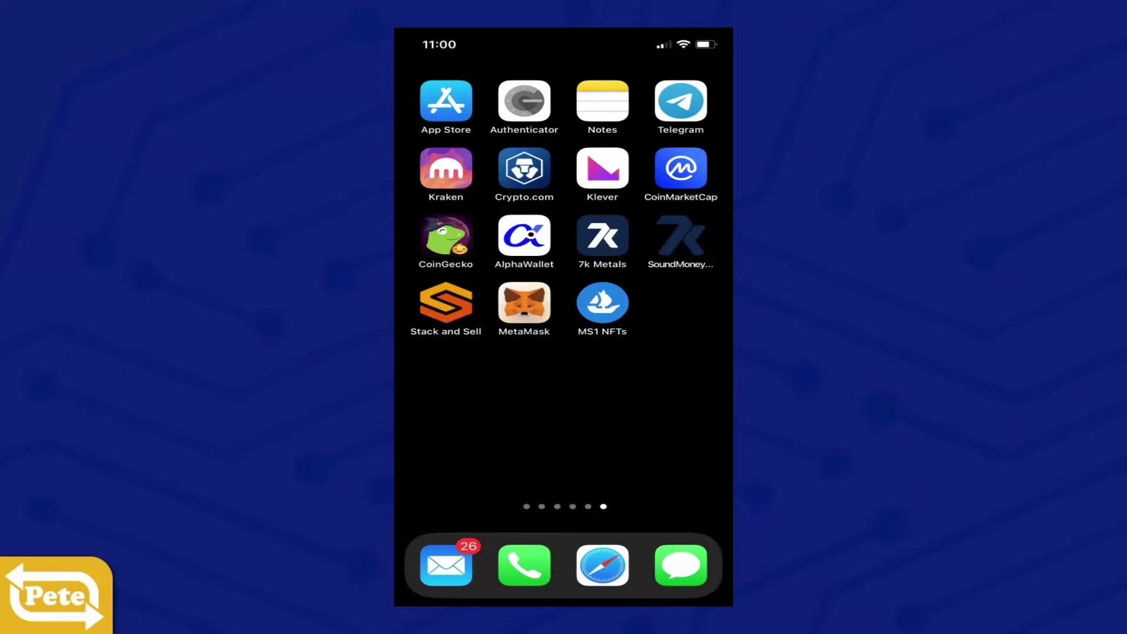
- Open the MISSION ONE #2692 NFT and follow its contract address link to Polygonscan
left_click(605, 304)
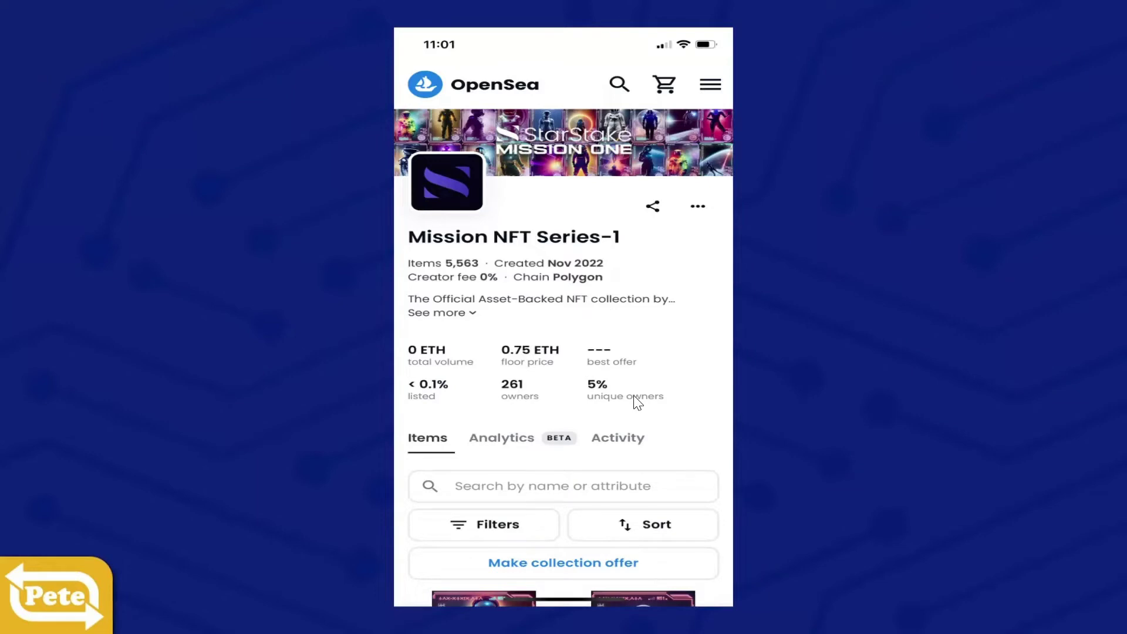
scroll(636, 404, "down", 5)
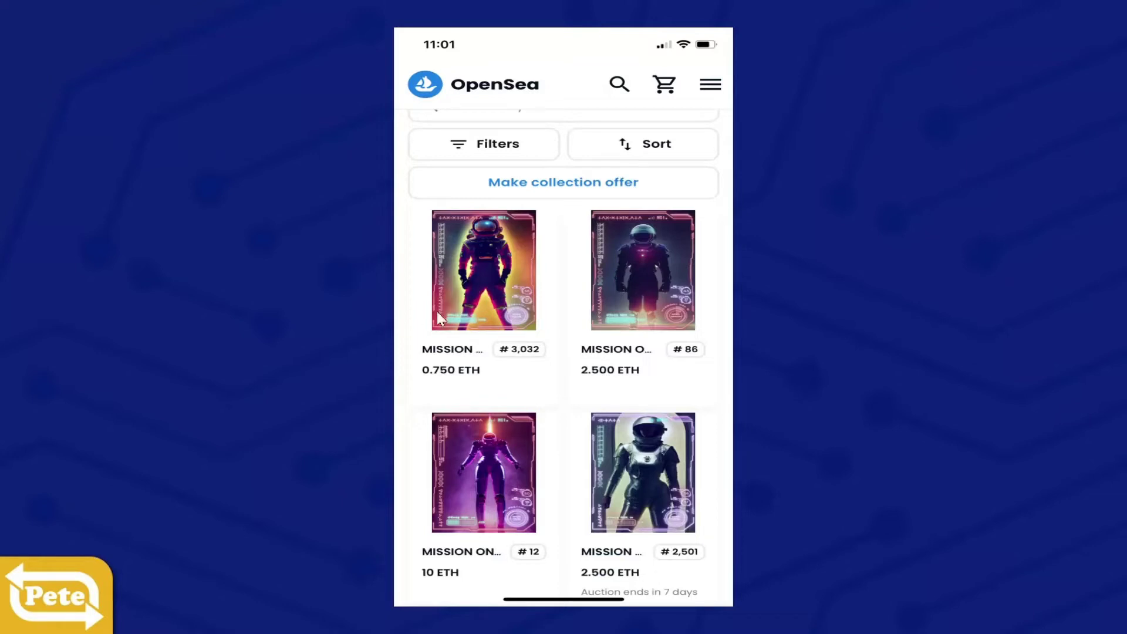
left_click(500, 267)
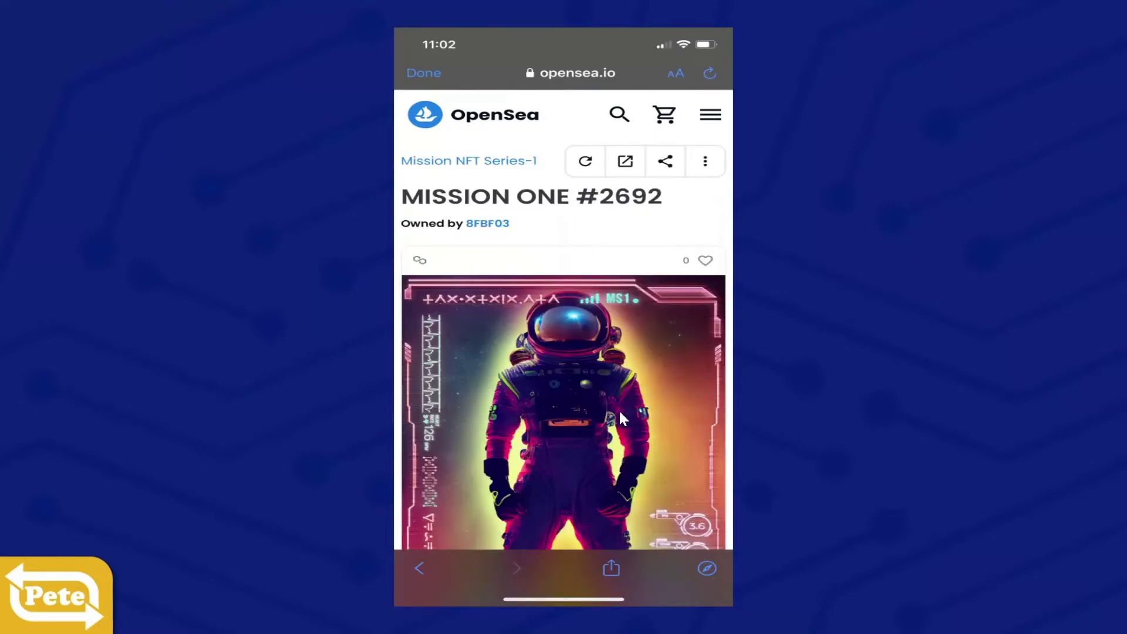
scroll(621, 413, "down", 10)
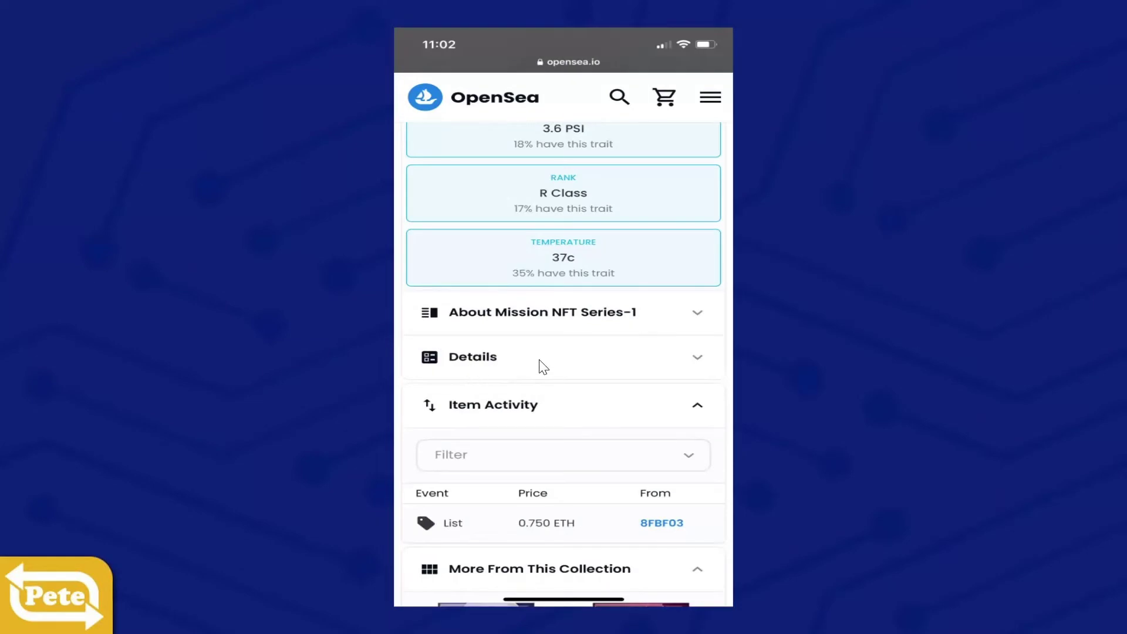
left_click(698, 359)
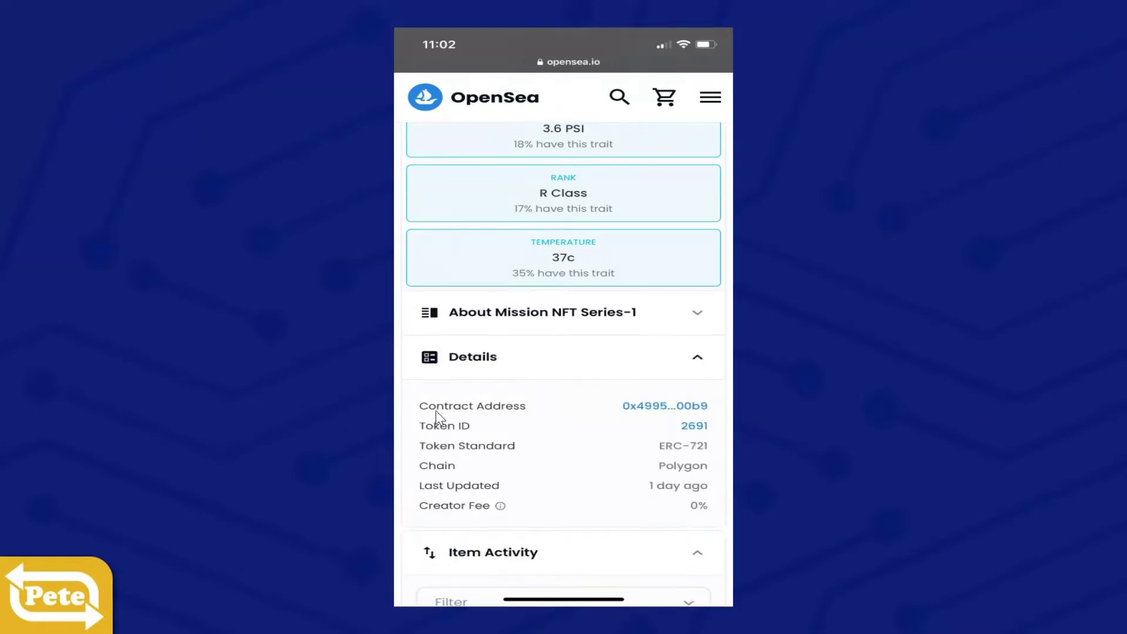
left_click(665, 406)
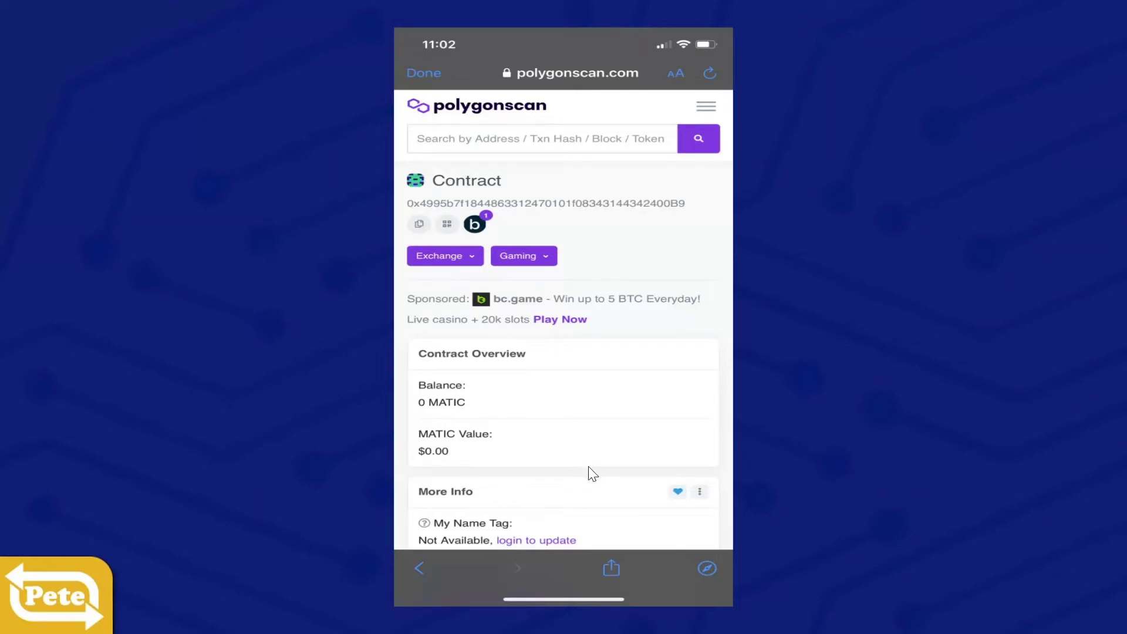
- Open the MissionNFTSeries1 (MS1) token tracker and bring its 5,569 transfers into view
scroll(591, 473, "down", 3)
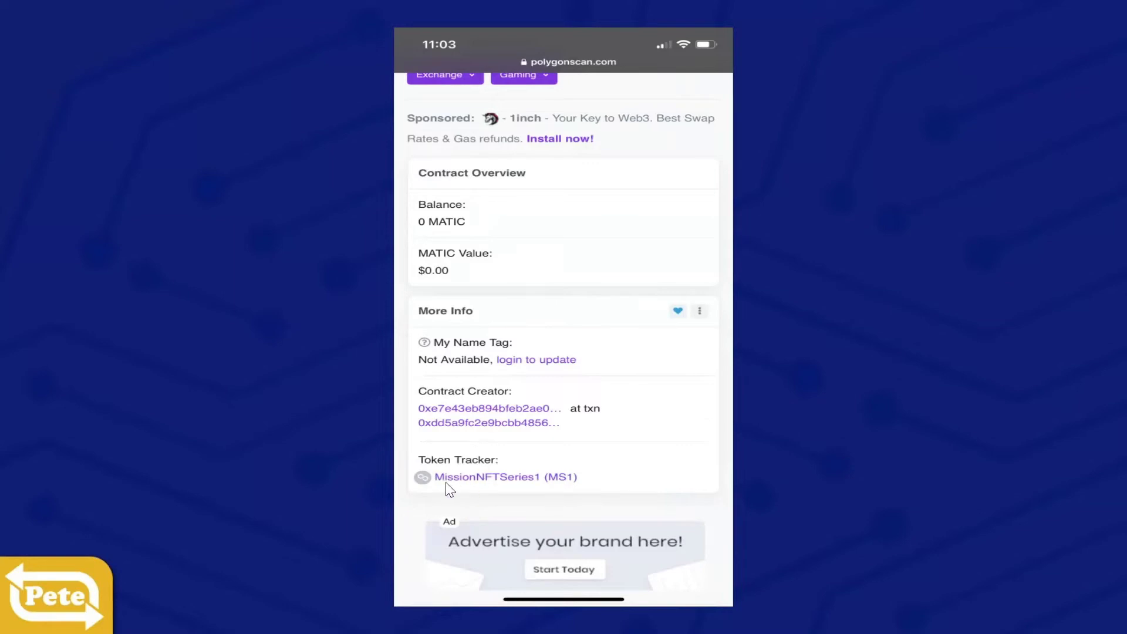
left_click(526, 477)
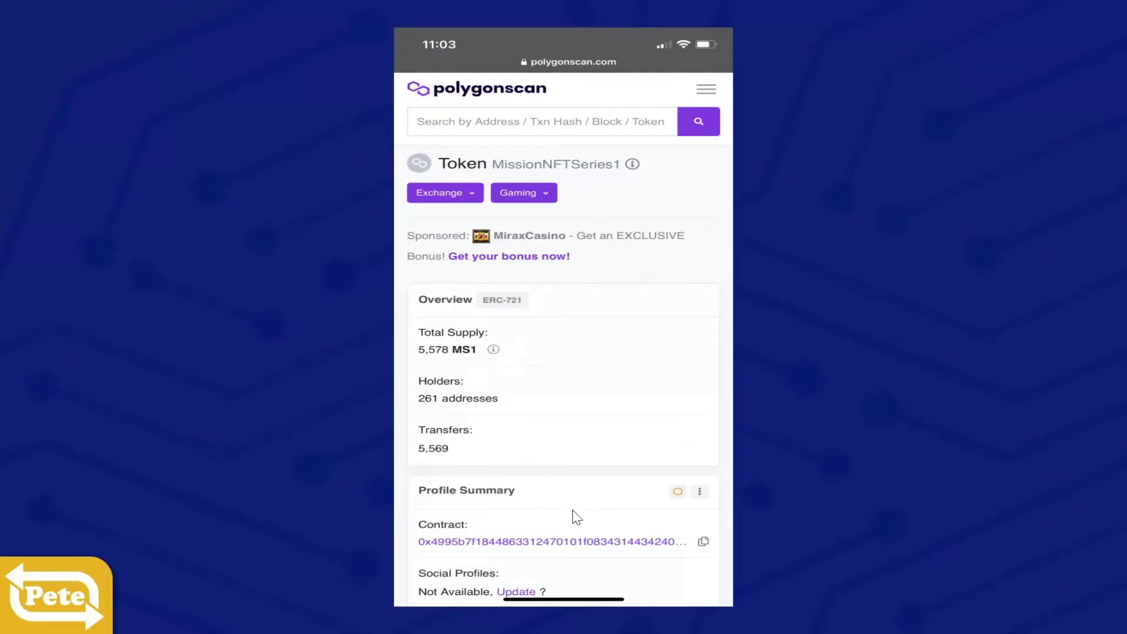
scroll(537, 530, "down", 7)
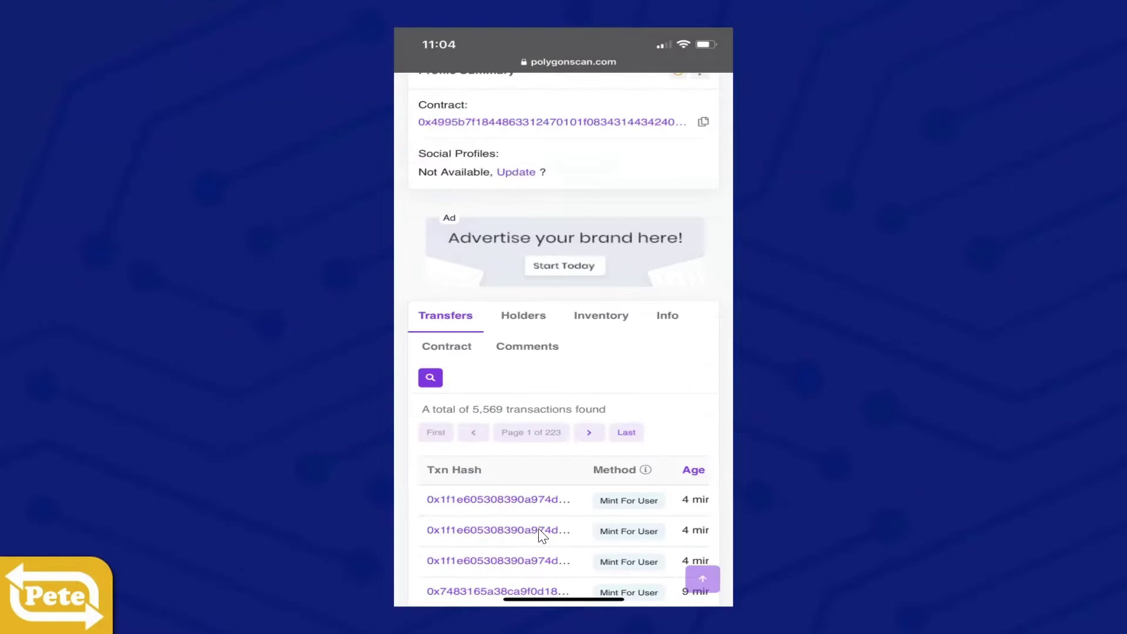
- Filter the MS1 transfers by pasting the wallet's address into the search field
left_click(429, 378)
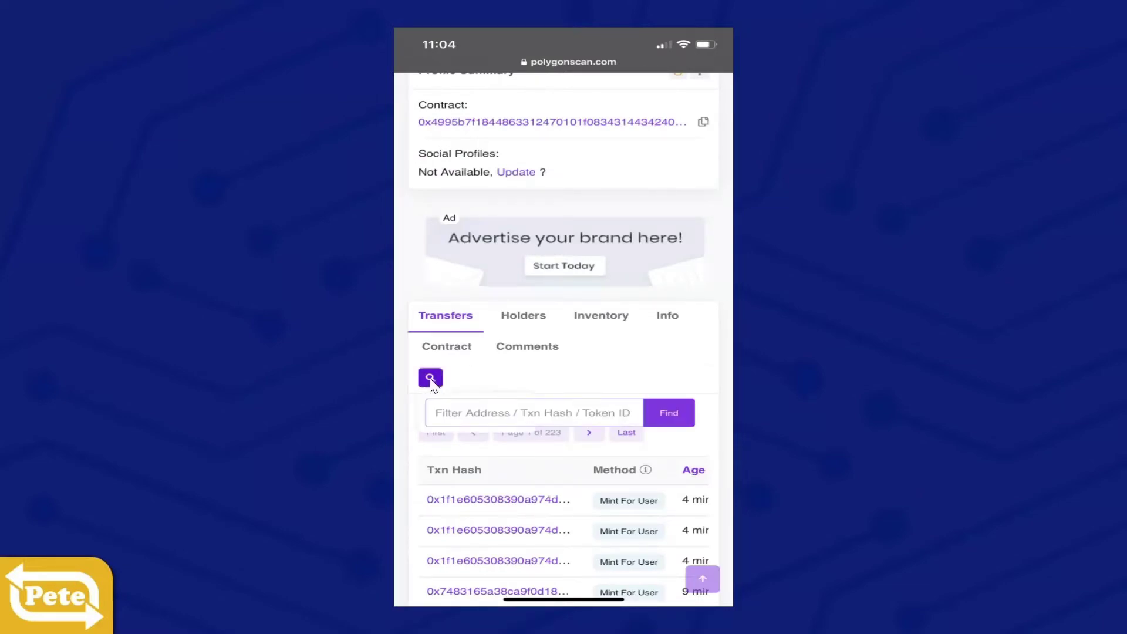
left_click(467, 414)
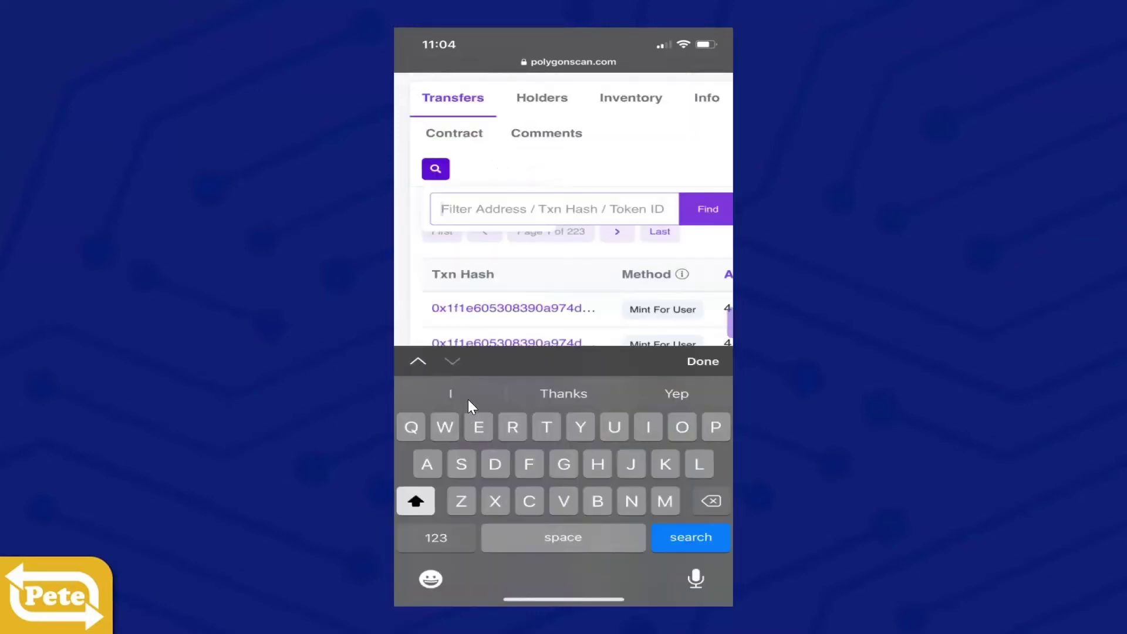
left_click(457, 215)
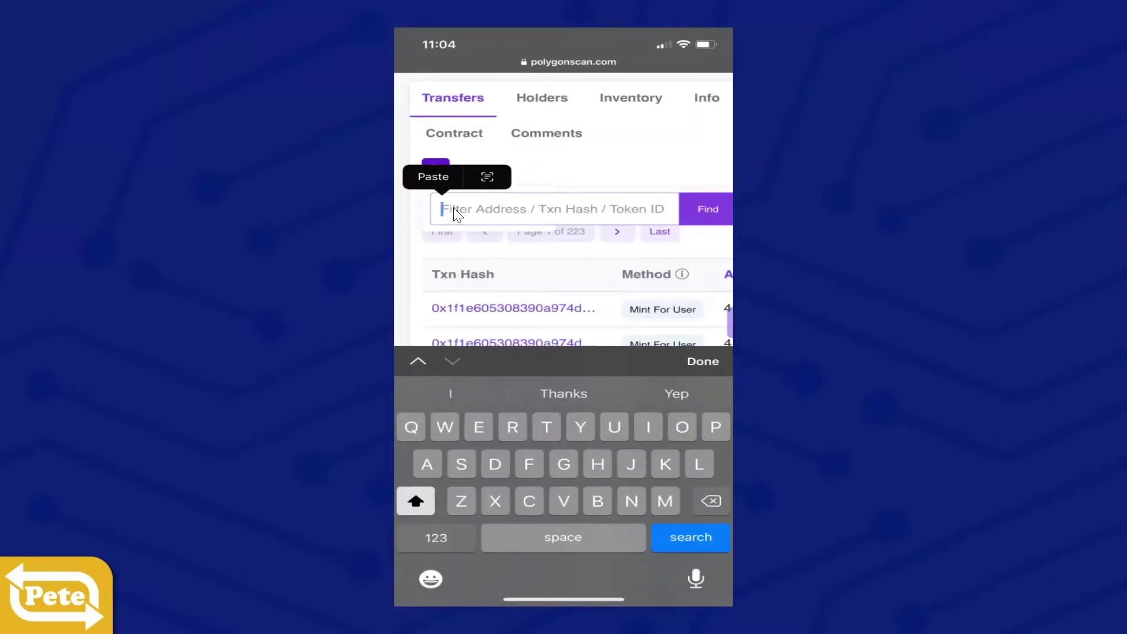
left_click(432, 176)
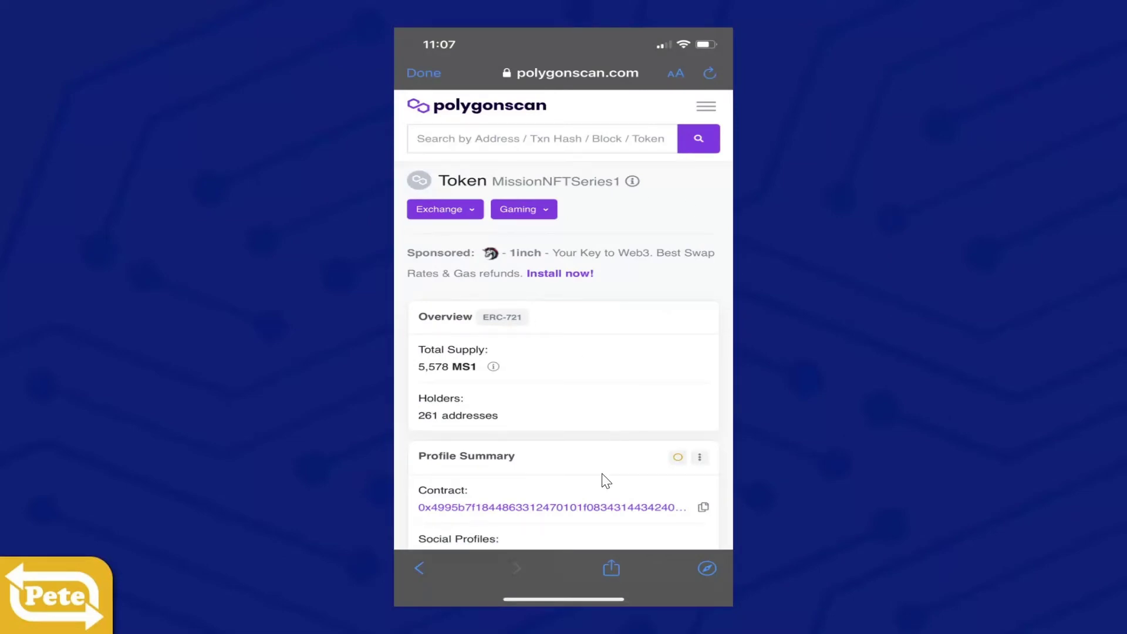
- Review the wallet's 30 MS1 token IDs, then copy the MS1 contract address
scroll(605, 480, "down", 10)
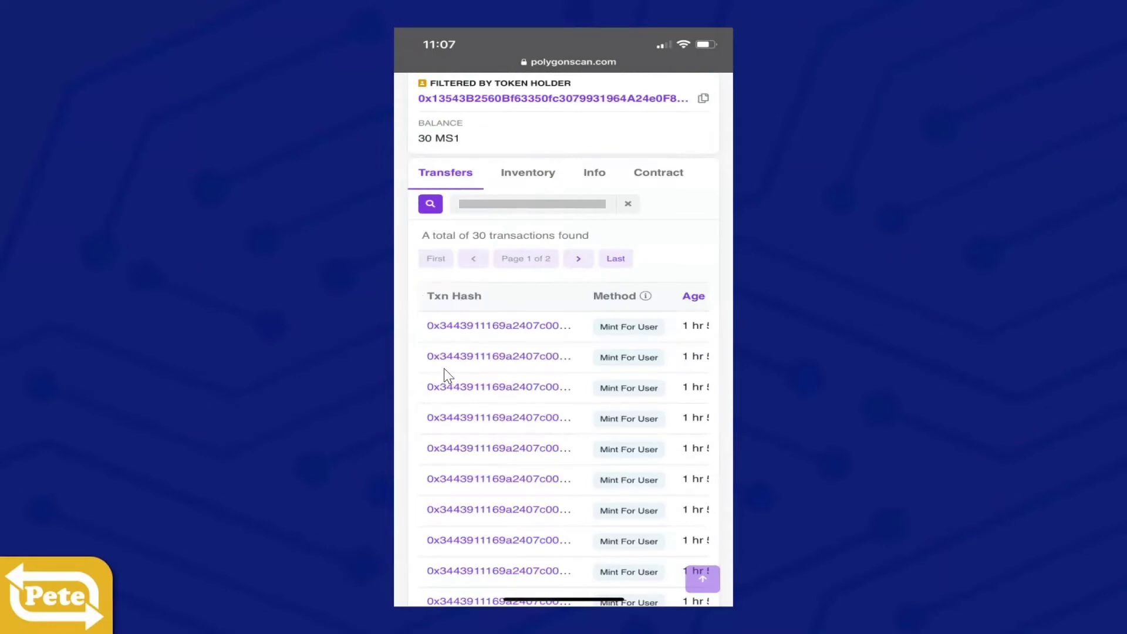
scroll(696, 417, "right", 5)
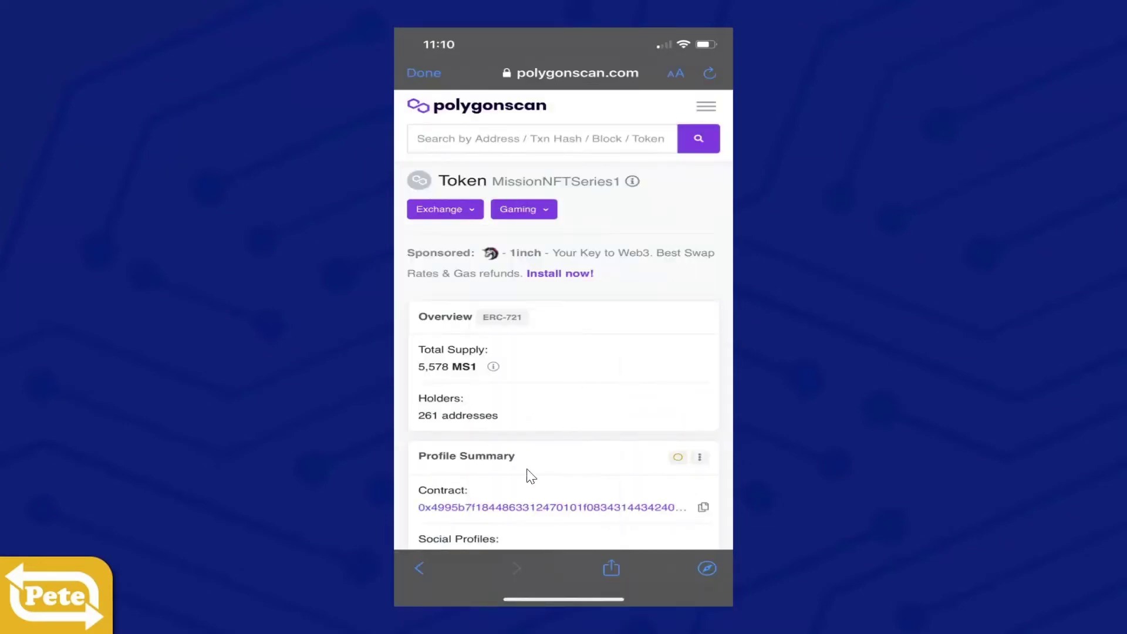
left_click(703, 508)
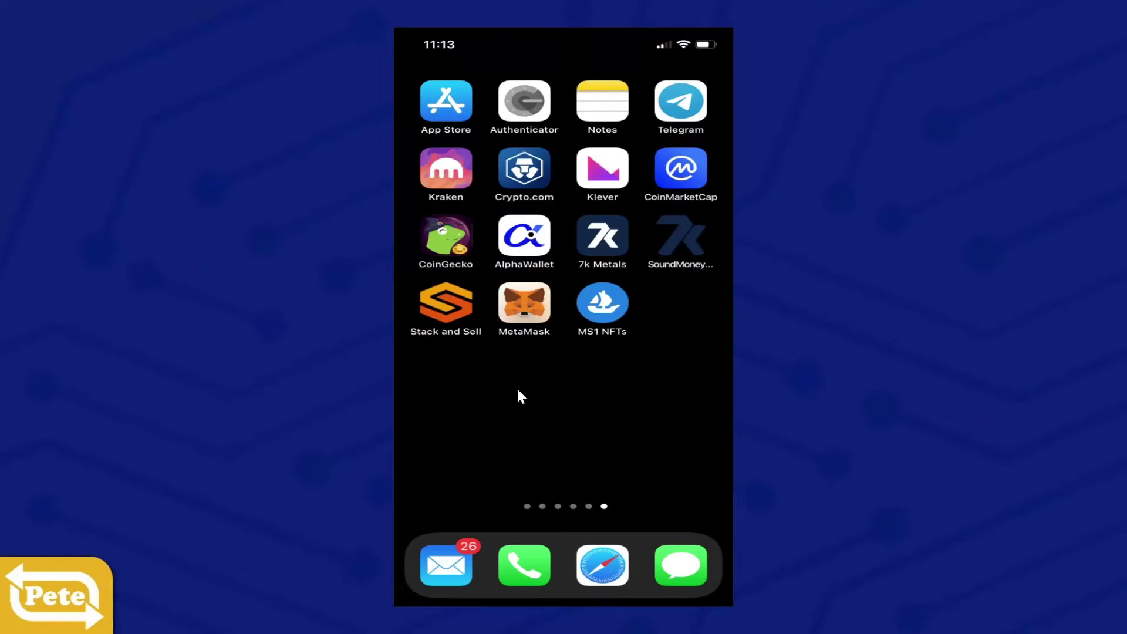
- Switch MetaMask to the NFTs tab on Polygon Mainnet and start Import NFTs
left_click(531, 304)
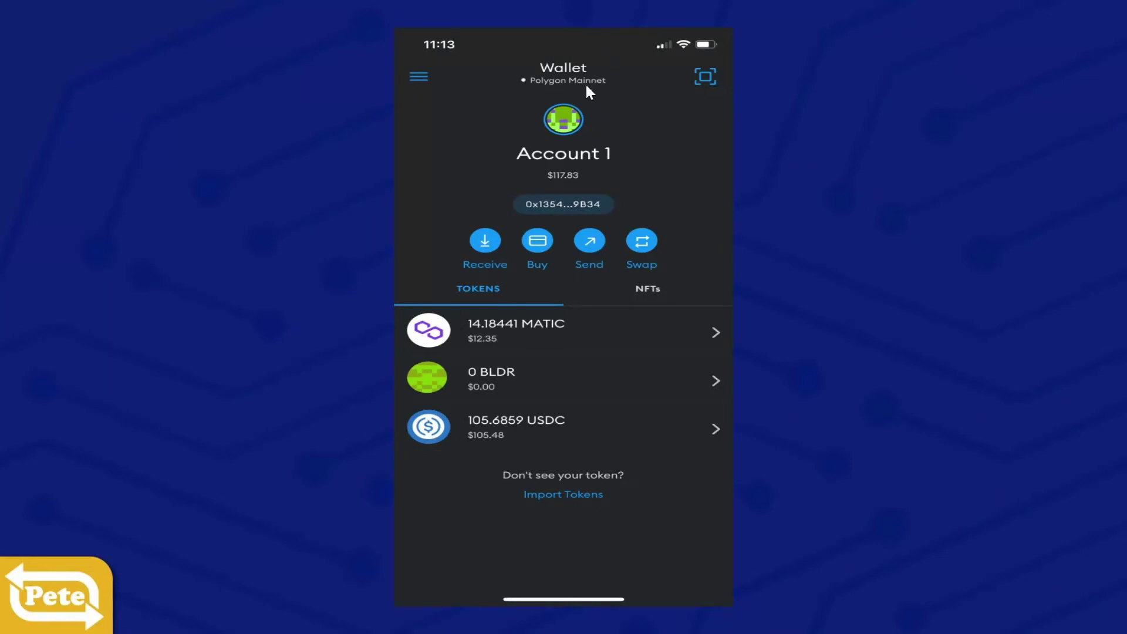
left_click(653, 290)
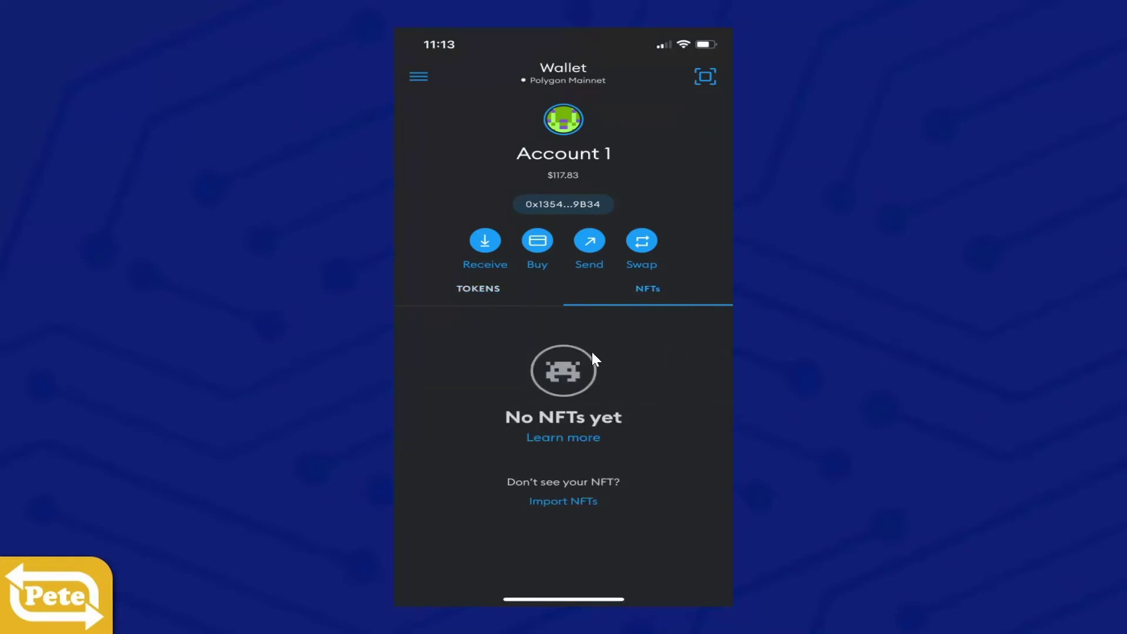
left_click(574, 502)
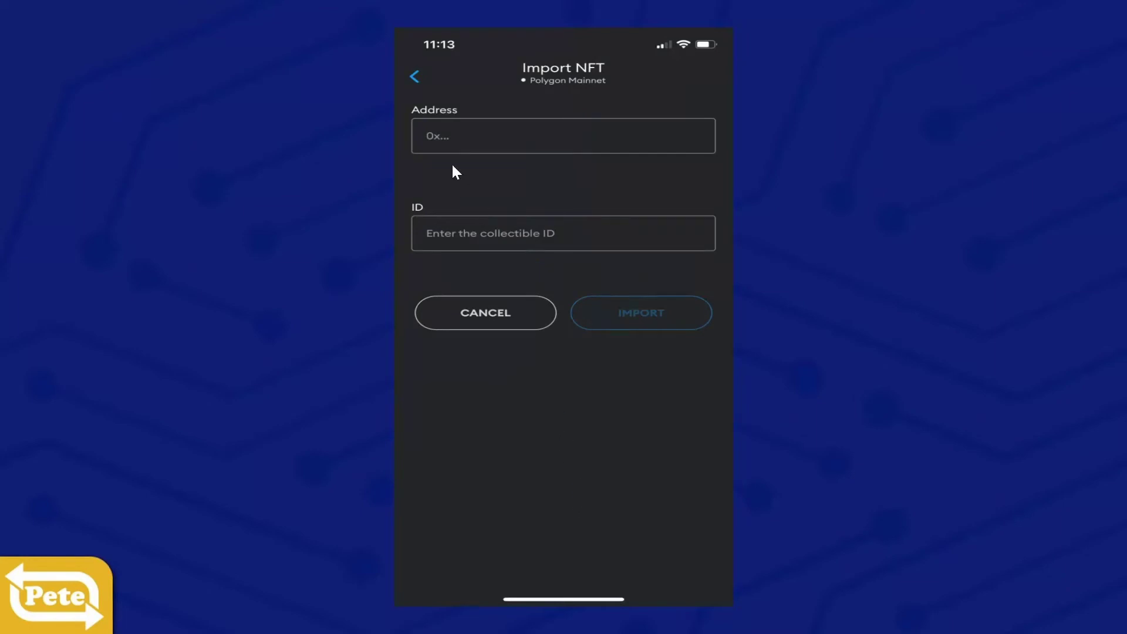
- Import token ID 4962 using the pasted MissionNFTSeries1 contract address
left_click(438, 136)
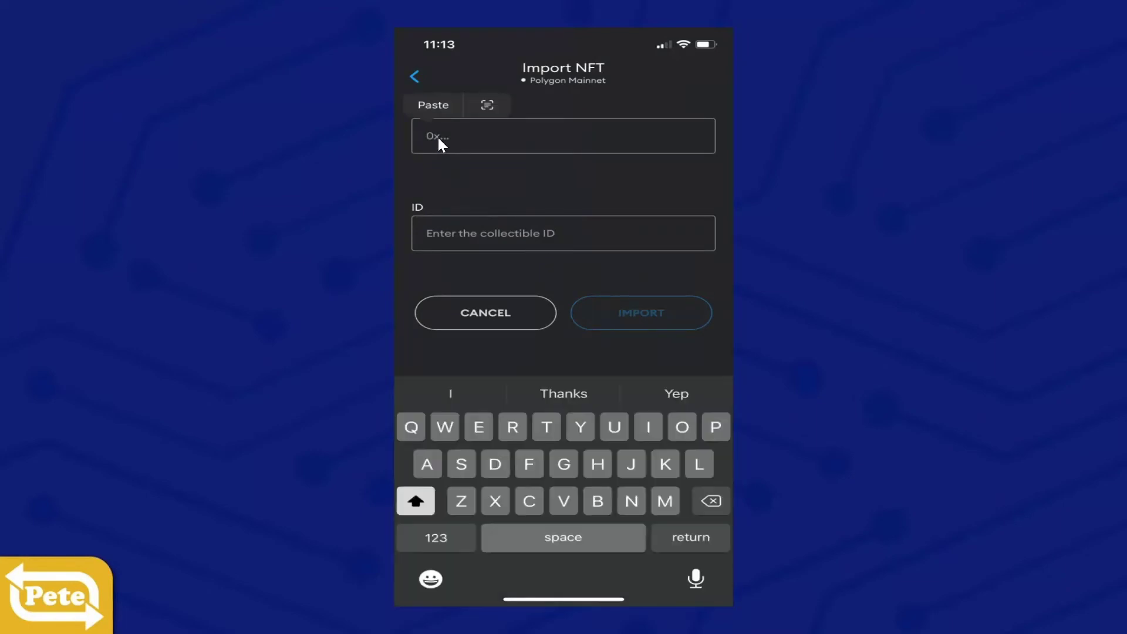
left_click(433, 105)
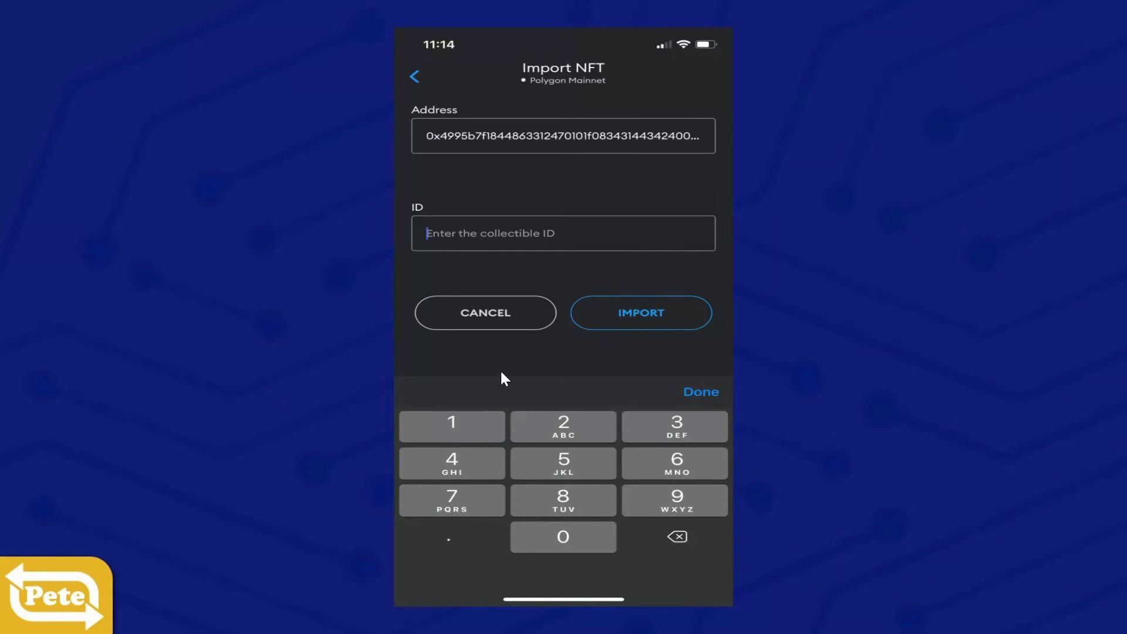
type("4962")
left_click(706, 393)
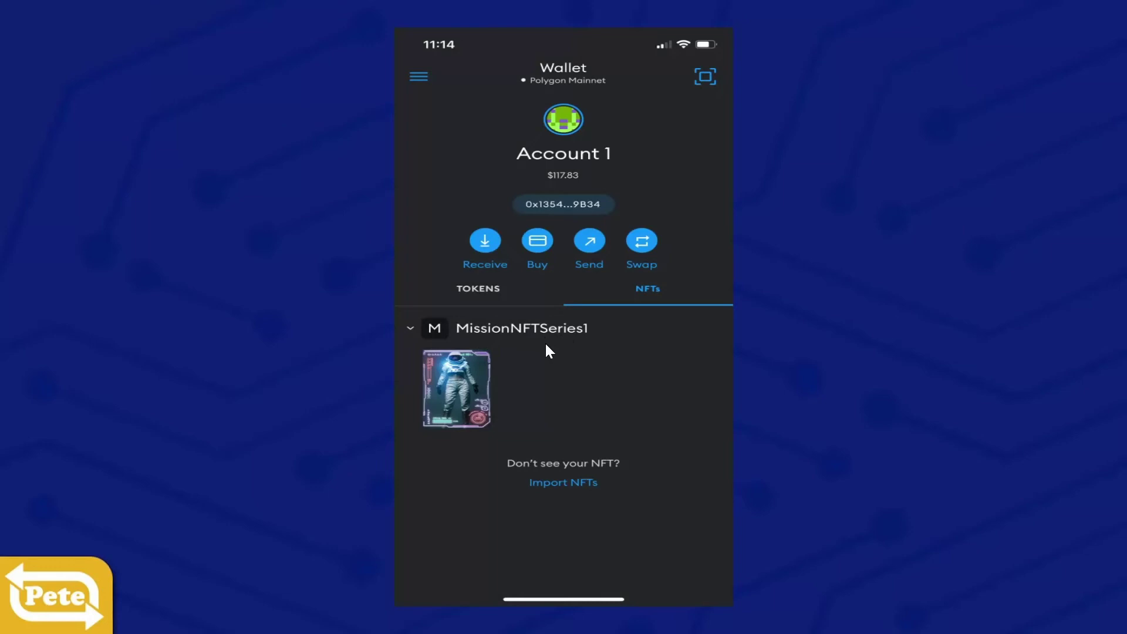
- Import another NFT, token ID 4961, from the same pasted contract address
left_click(573, 482)
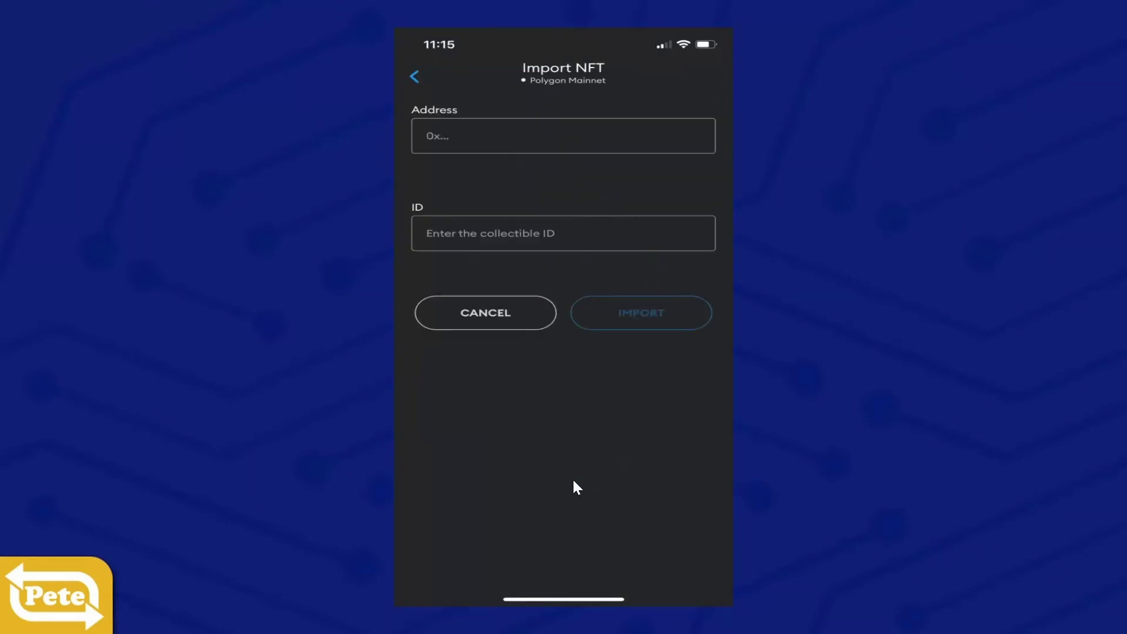
left_click(442, 140)
left_click(433, 106)
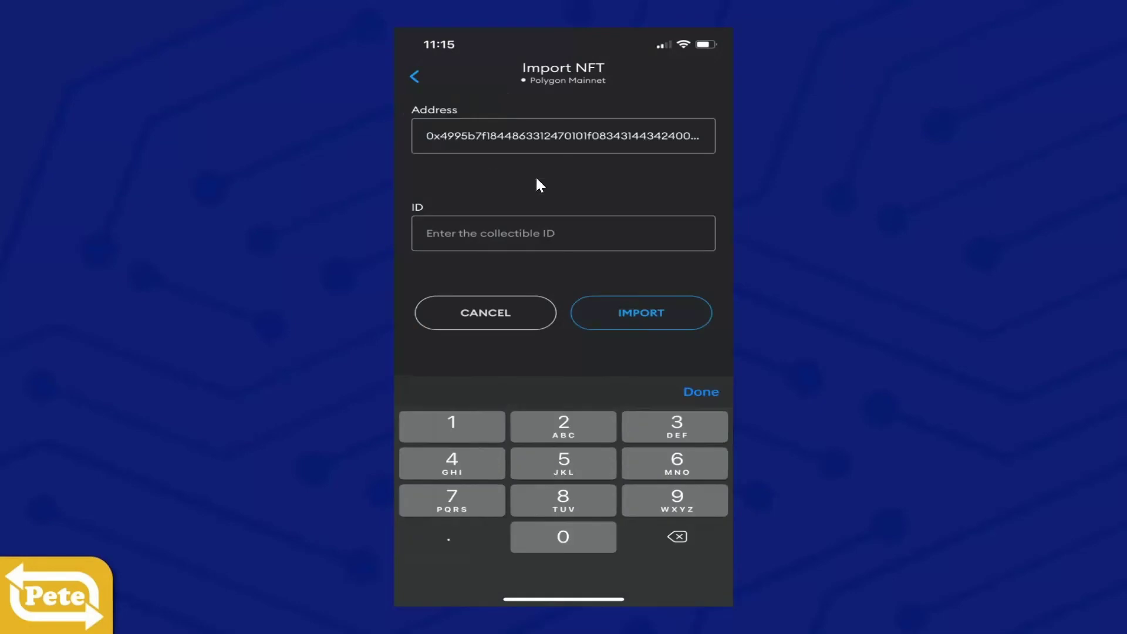
type("4961")
left_click(705, 388)
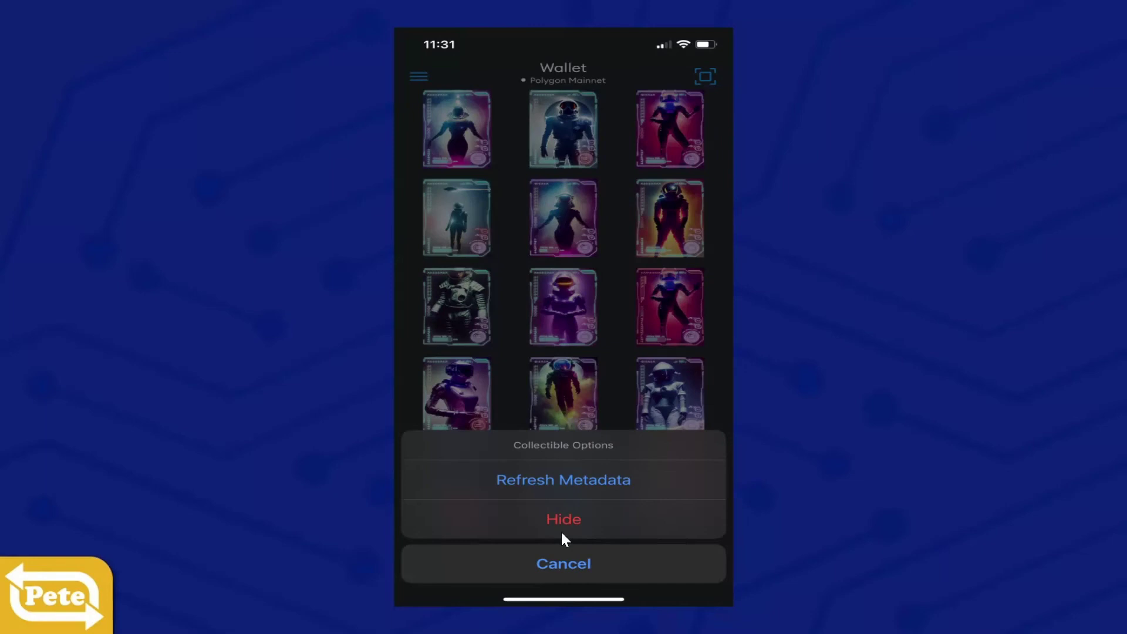
- Hide the unwanted collectible, then import MissionNFTSeries1 token ID 1166
left_click(577, 520)
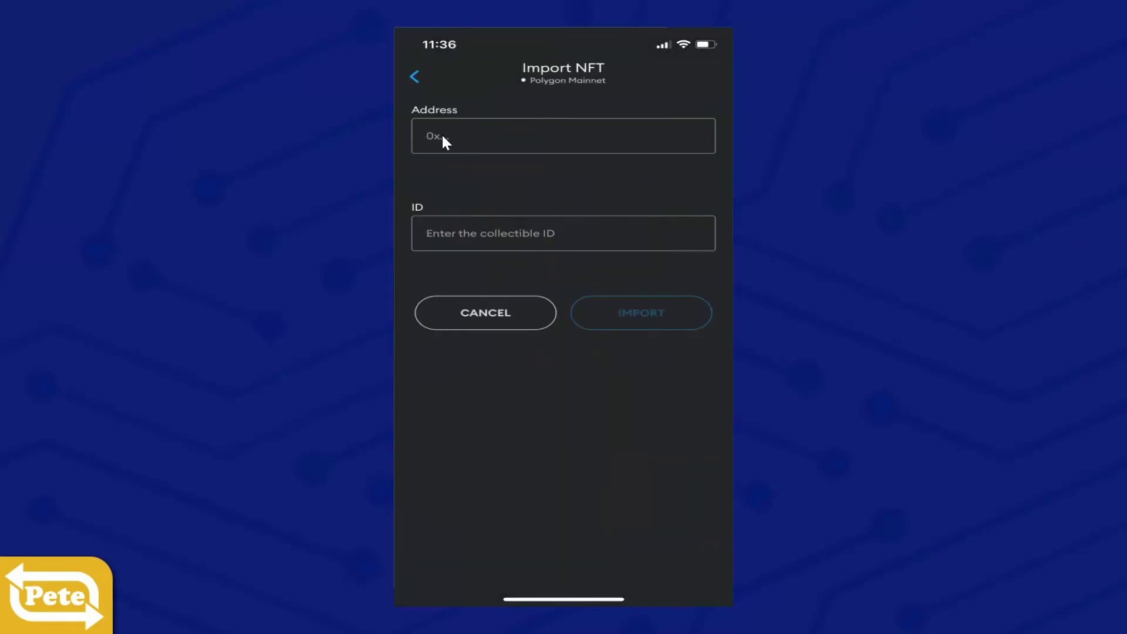
left_click(442, 135)
key("super+v")
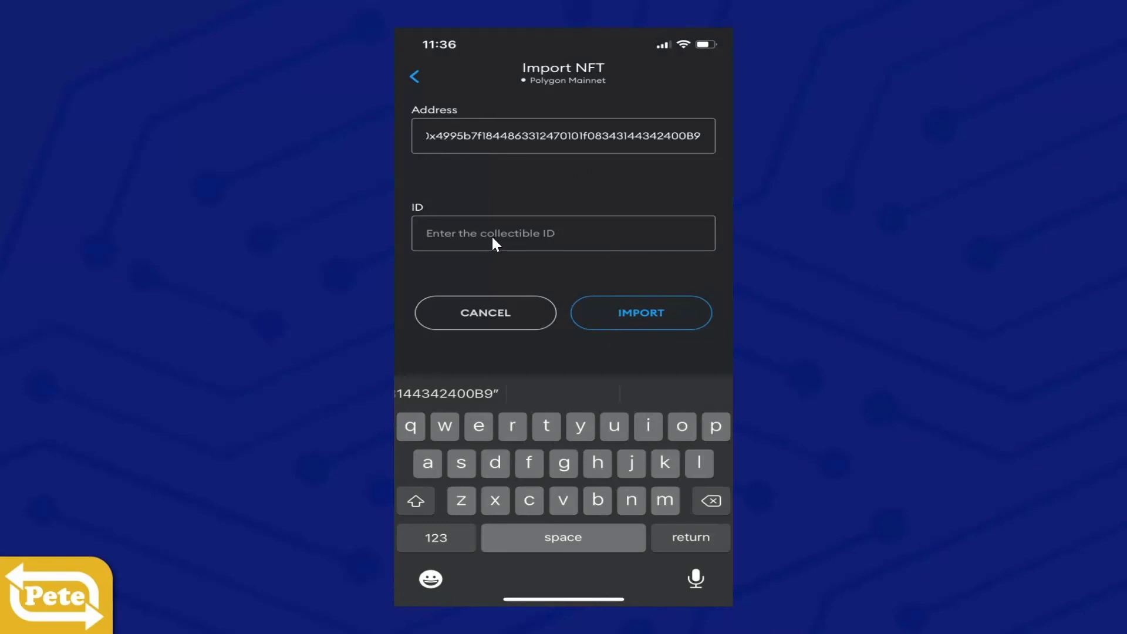
left_click(491, 235)
type("1166")
left_click(684, 315)
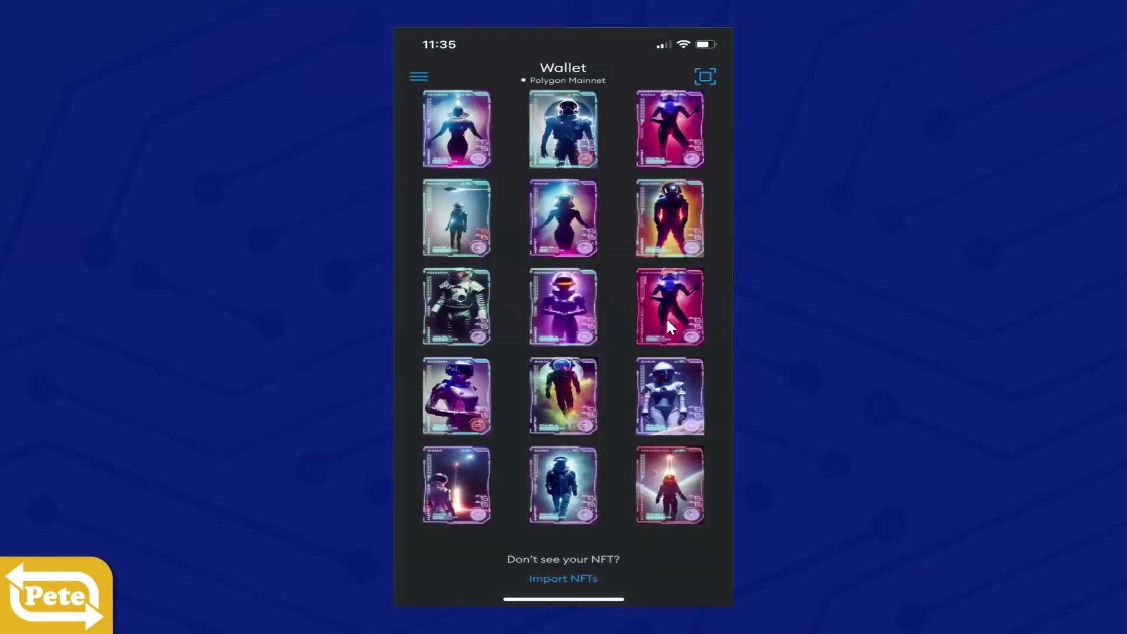